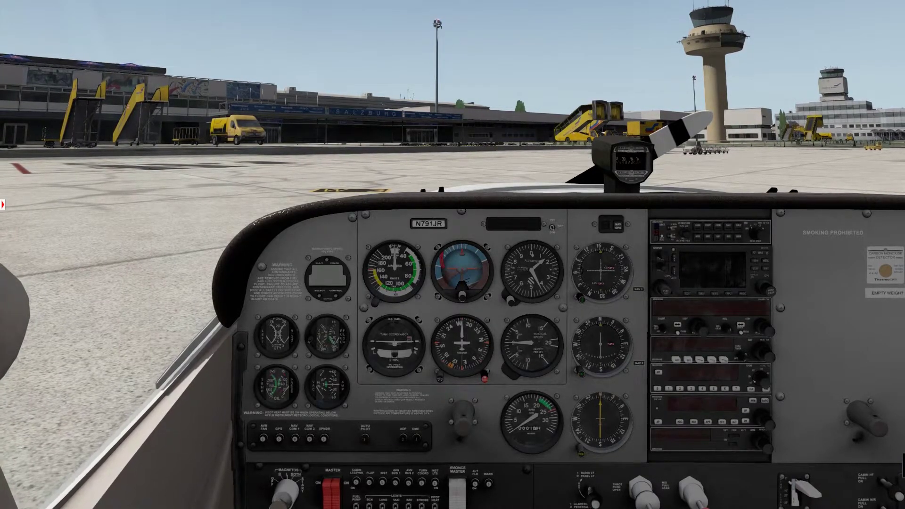
- Open the Airfoillabs C172SP manual, check its table of contents, and go to the missing activation window topic on page 9
{"action": "left_click", "coordinate": [470, 85]}
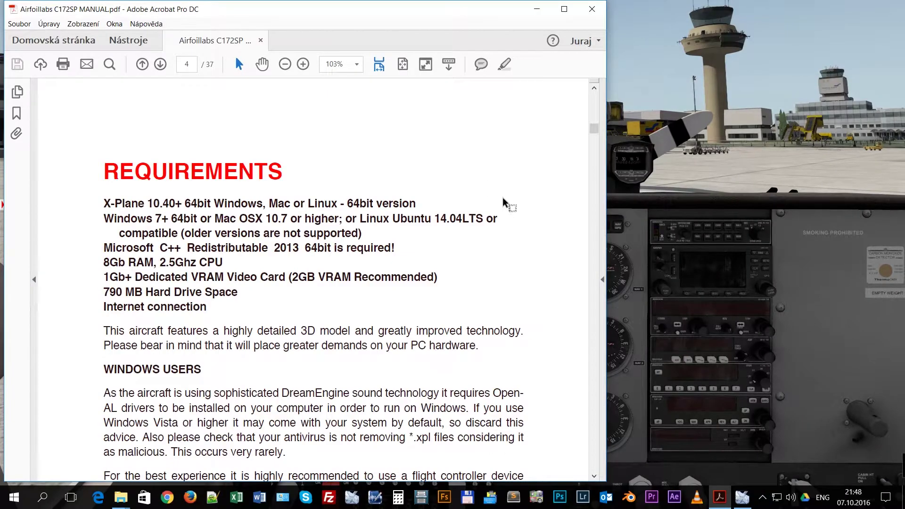
{"action": "scroll", "coordinate": [529, 193], "scroll_direction": "down", "scroll_amount": 10}
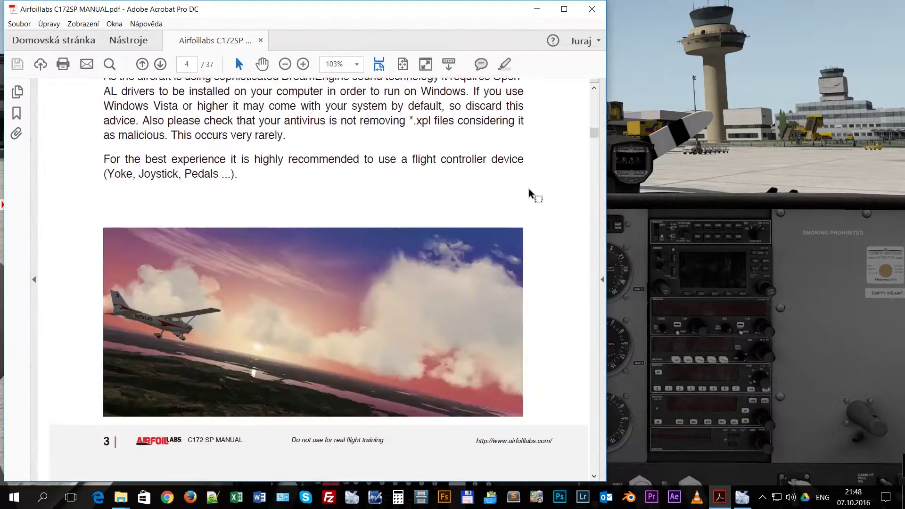
{"action": "key", "text": "Home"}
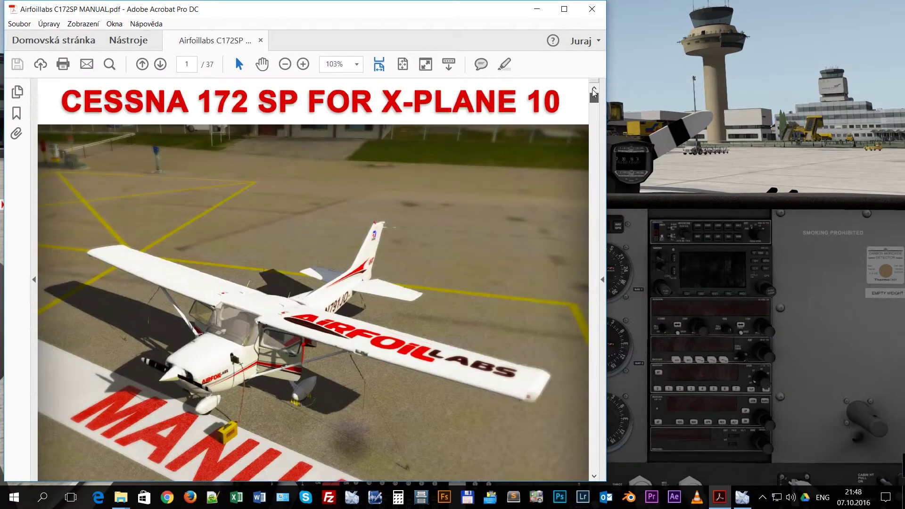
{"action": "scroll", "coordinate": [515, 217], "scroll_direction": "down", "scroll_amount": 15}
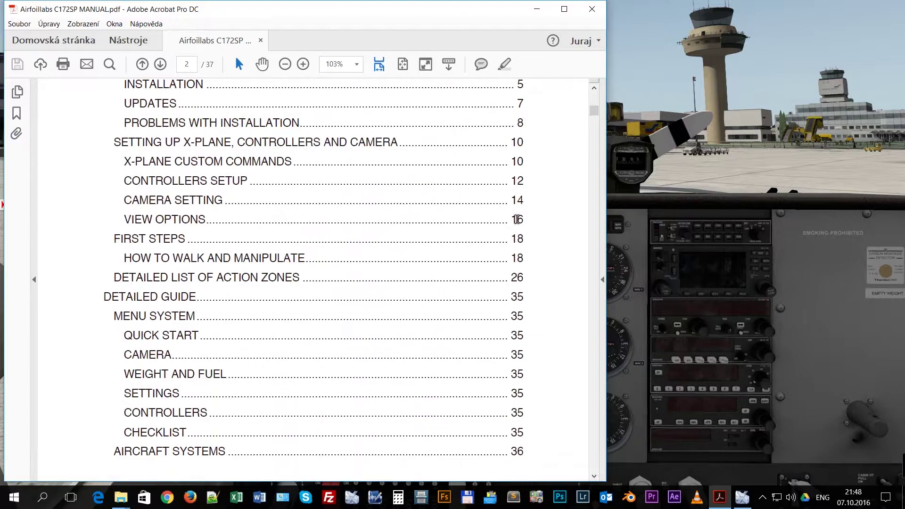
{"action": "scroll", "coordinate": [363, 318], "scroll_direction": "up", "scroll_amount": 1}
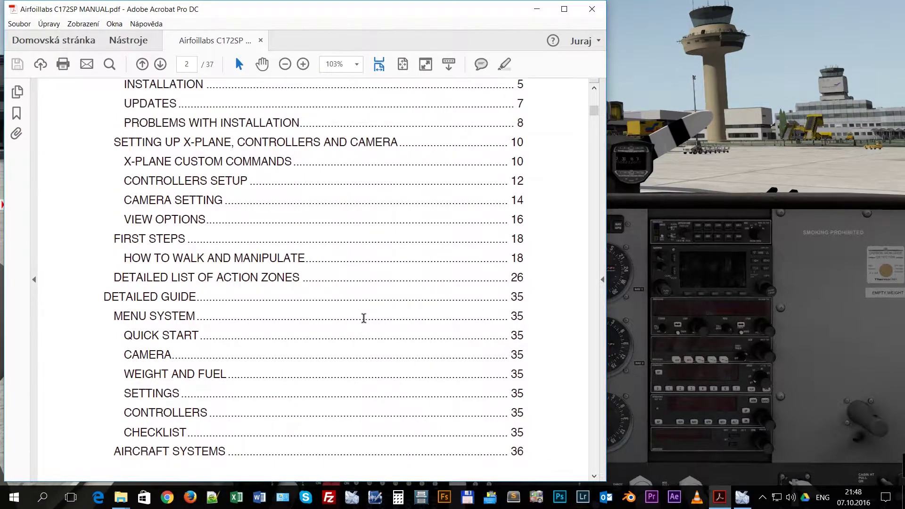
{"action": "scroll", "coordinate": [384, 135], "scroll_direction": "up", "scroll_amount": 3}
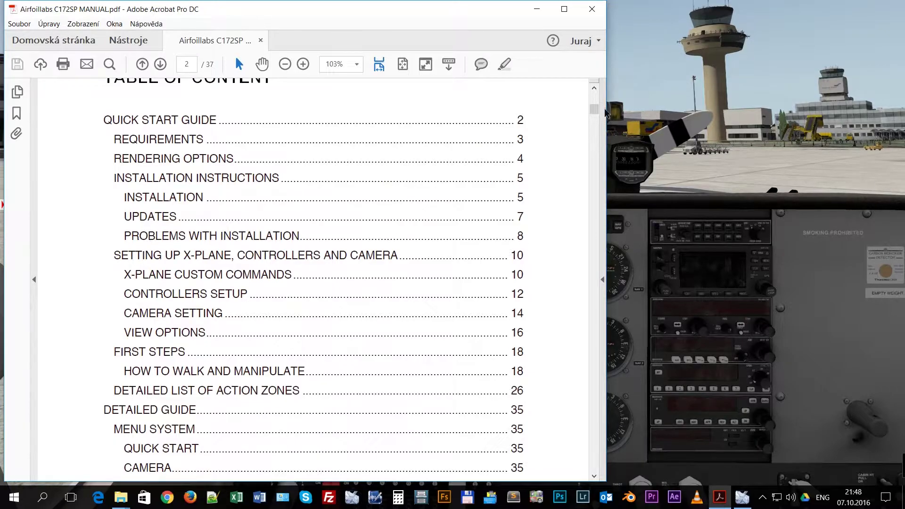
{"action": "left_click_drag", "start_coordinate": [594, 110], "coordinate": [596, 195]}
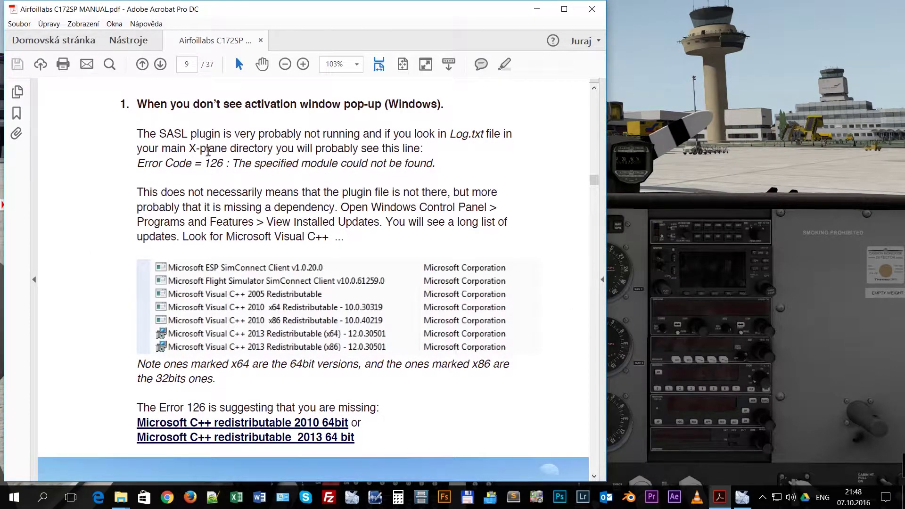
- Open Log.txt from the X-Plane 10 Beta folder and look through it towards its end
{"action": "key", "text": "super+d"}
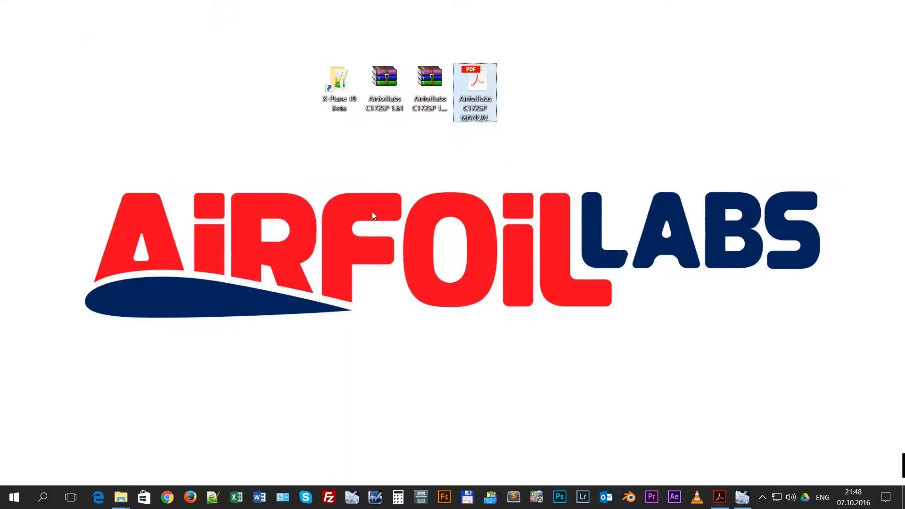
{"action": "double_click", "coordinate": [339, 81]}
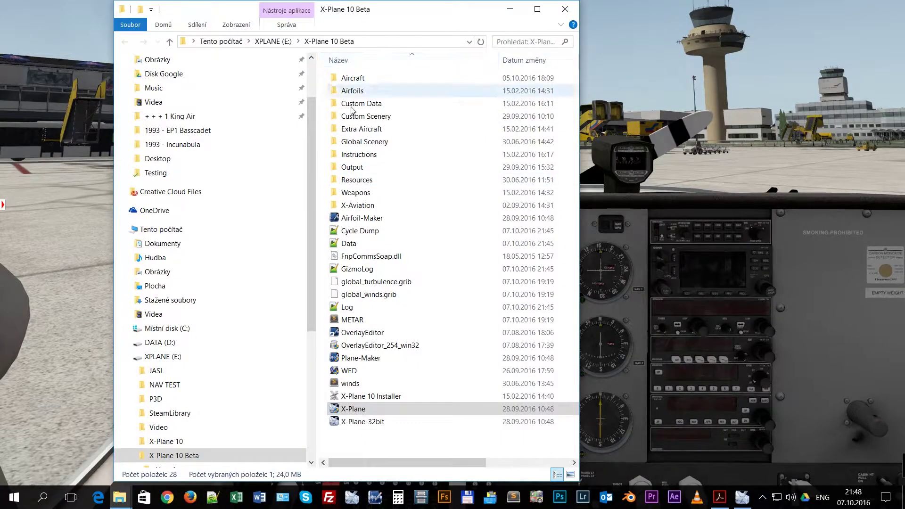
{"action": "left_click", "coordinate": [537, 9]}
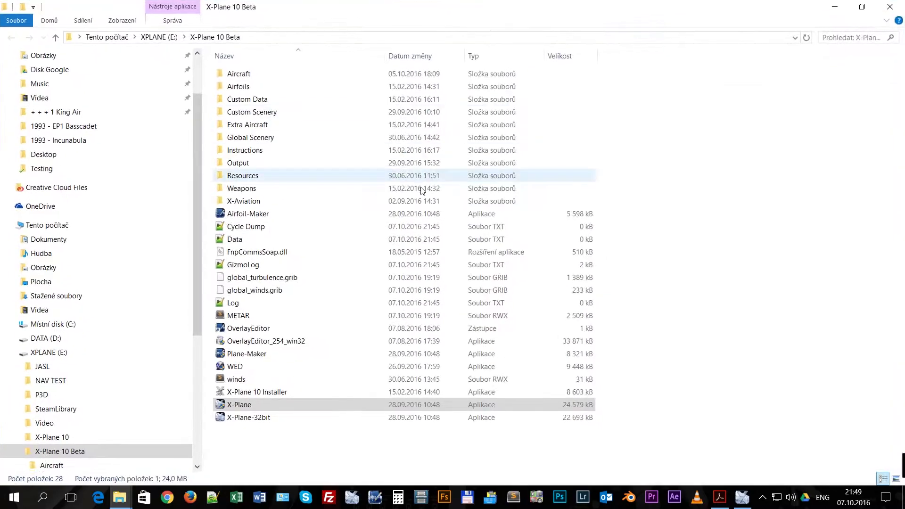
{"action": "left_click", "coordinate": [253, 304]}
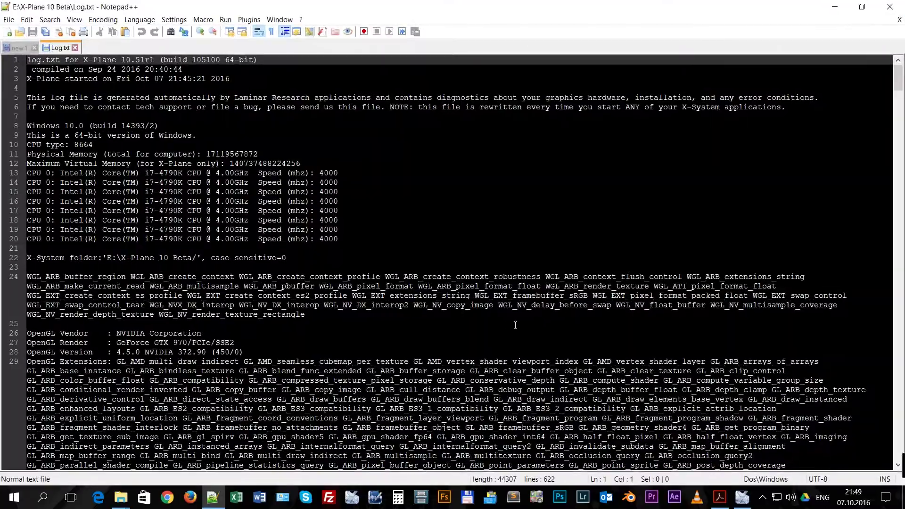
{"action": "left_click_drag", "start_coordinate": [898, 76], "coordinate": [898, 274]}
{"action": "left_click_drag", "start_coordinate": [897, 320], "coordinate": [898, 426]}
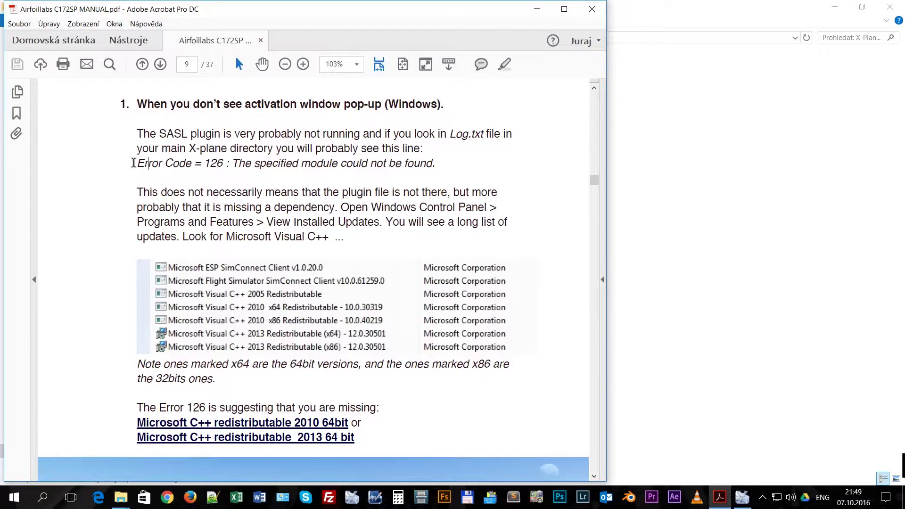
- In the manual, highlight the text "Error Code = 126" and the two Microsoft C++ redistributable links for 2010 and 2013
{"action": "left_click_drag", "start_coordinate": [136, 163], "coordinate": [222, 163]}
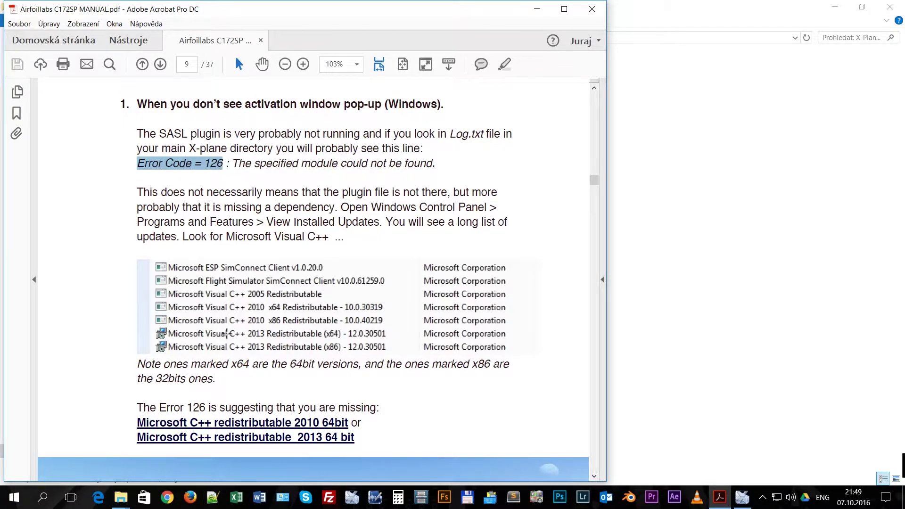
{"action": "scroll", "coordinate": [227, 334], "scroll_direction": "down", "scroll_amount": 1}
{"action": "scroll", "coordinate": [230, 349], "scroll_direction": "down", "scroll_amount": 1}
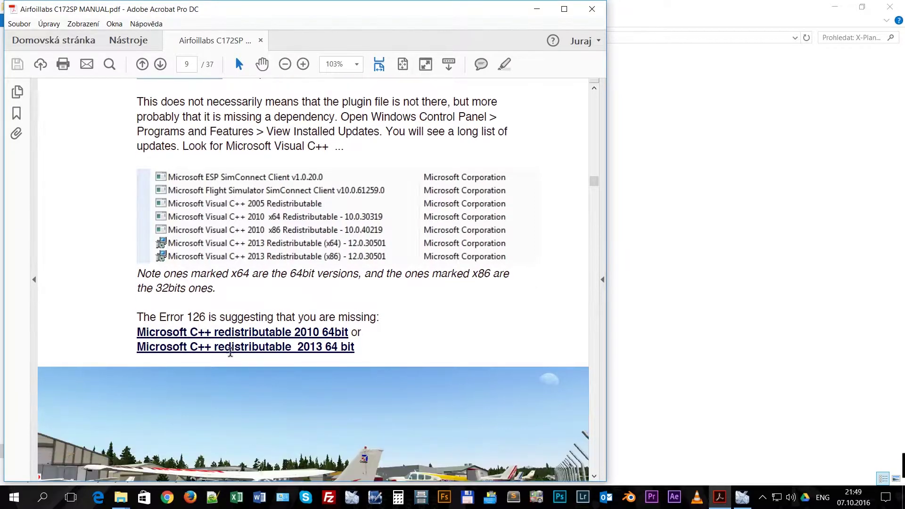
{"action": "left_click_drag", "start_coordinate": [137, 333], "coordinate": [378, 359]}
{"action": "scroll", "coordinate": [377, 356], "scroll_direction": "down", "scroll_amount": 1}
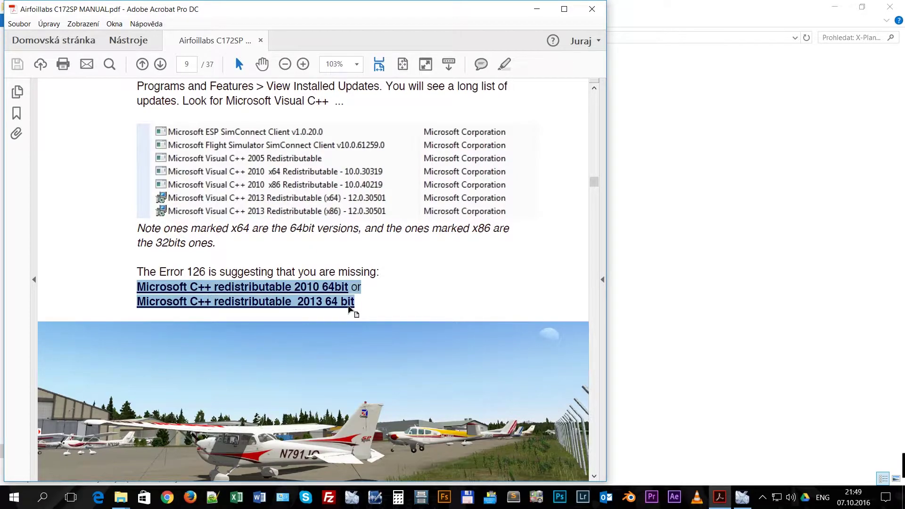
{"action": "left_click", "coordinate": [349, 307]}
- Search the web in Firefox for "Microsoft Visual 2010 C++ redistributable (x64)" and open Microsoft's download page for the package
{"action": "left_click", "coordinate": [670, 29]}
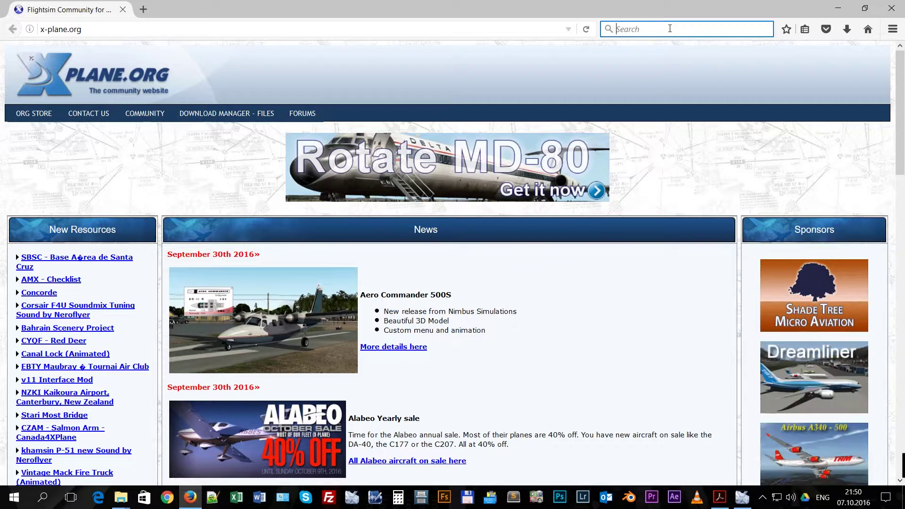
{"action": "type", "text": "mic"}
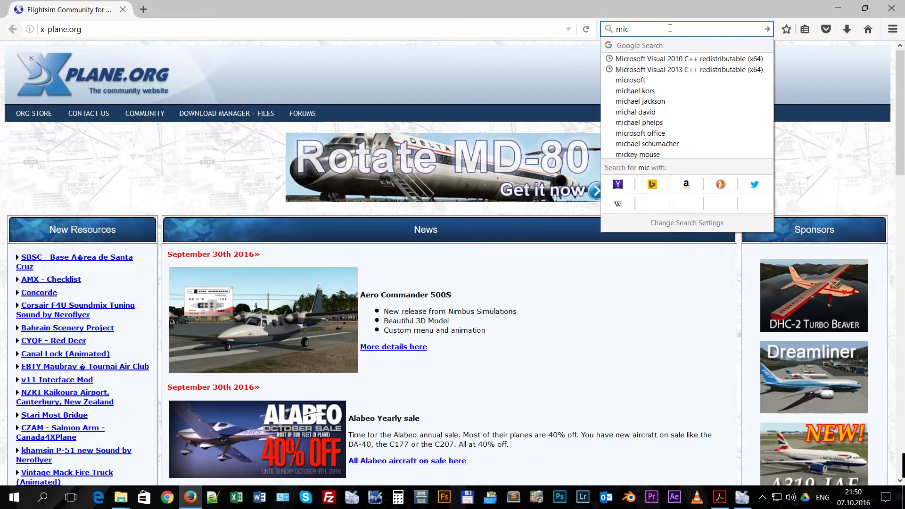
{"action": "key", "text": "Down"}
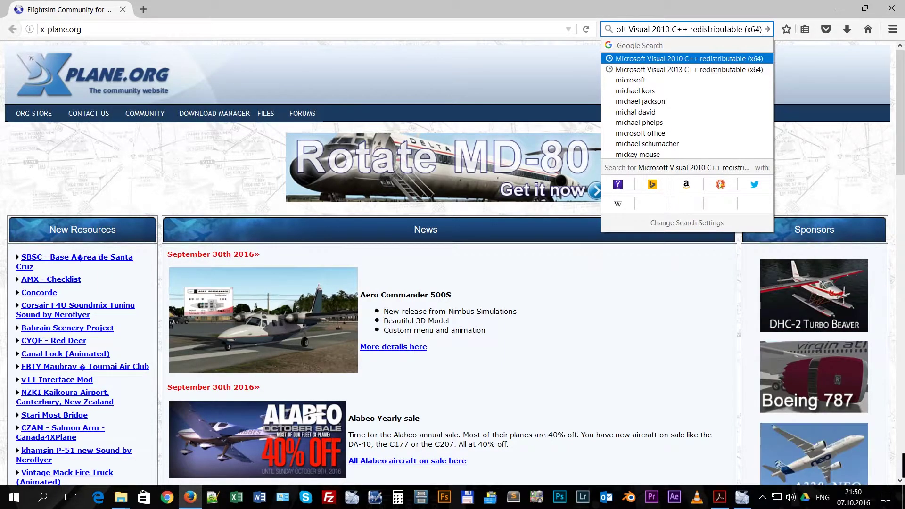
{"action": "key", "text": "Return"}
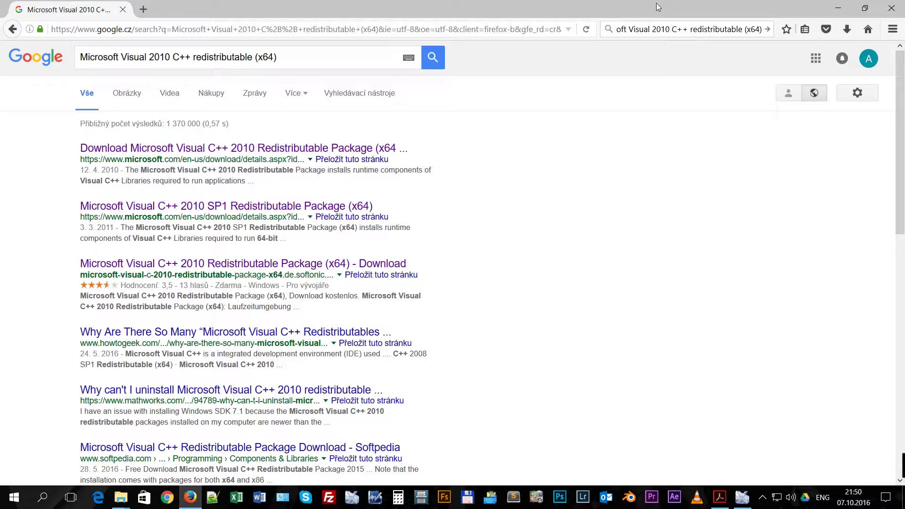
{"action": "left_click", "coordinate": [298, 153]}
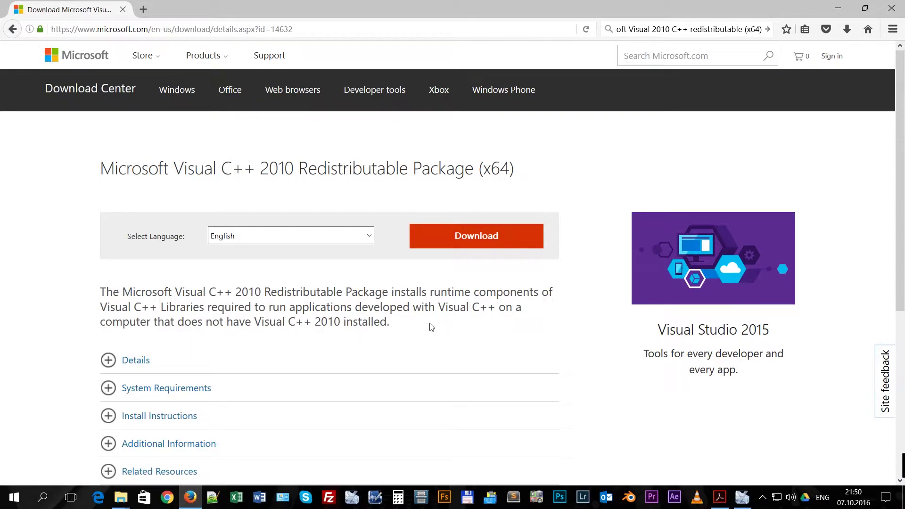
- Switch back to the manual in Acrobat and review the 2010 and 2013 64-bit redistributable links by highlighting them
{"action": "key", "text": "alt+Tab"}
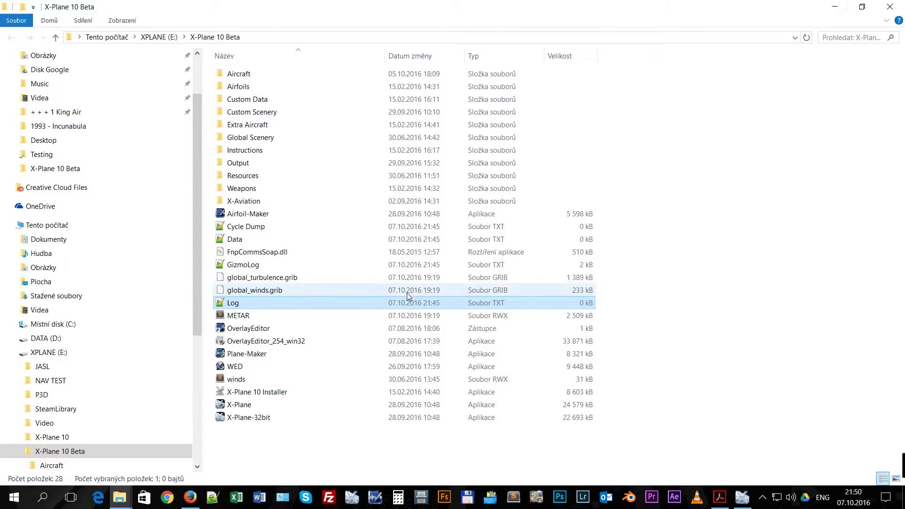
{"action": "left_click", "coordinate": [720, 497]}
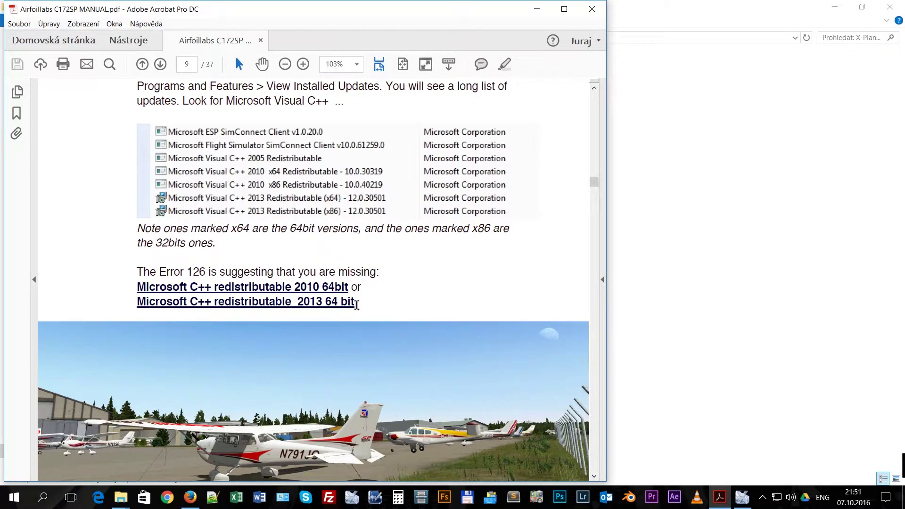
{"action": "left_click_drag", "start_coordinate": [355, 304], "coordinate": [138, 286]}
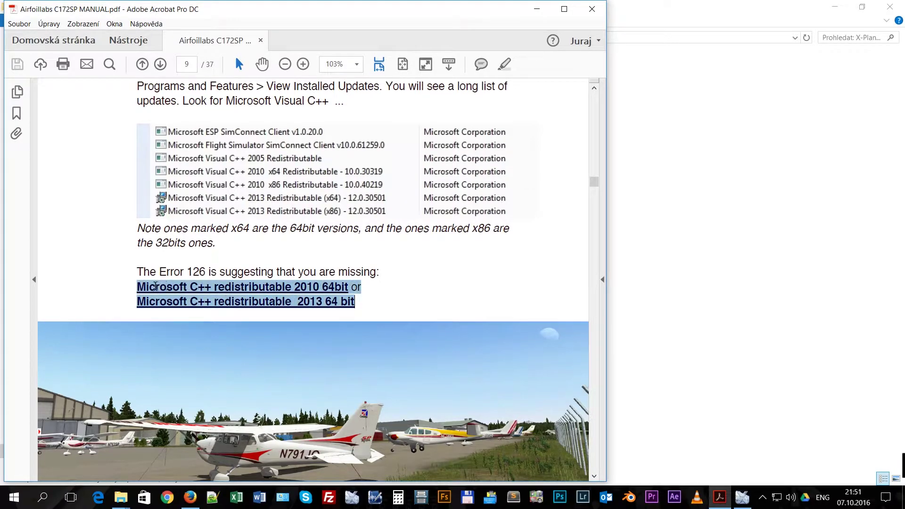
{"action": "left_click", "coordinate": [359, 302]}
{"action": "double_click", "coordinate": [349, 302]}
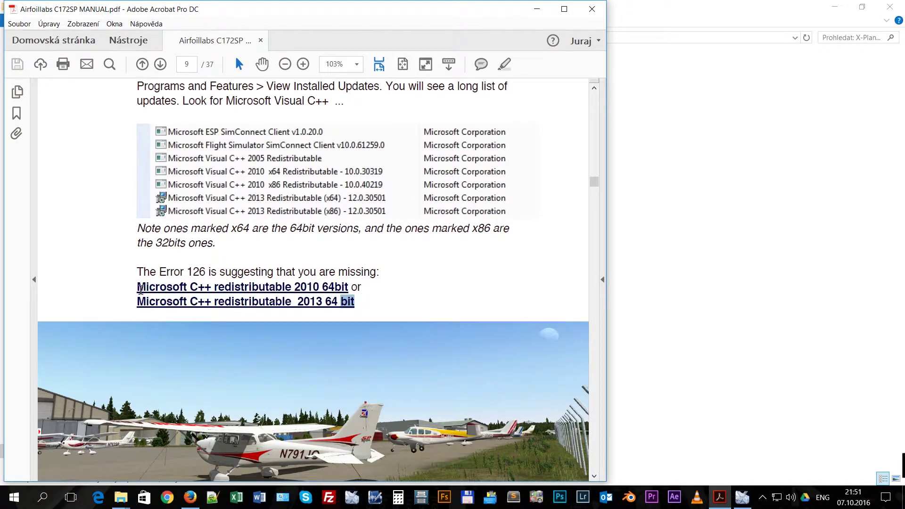
{"action": "left_click_drag", "start_coordinate": [133, 285], "coordinate": [190, 287]}
{"action": "left_click", "coordinate": [369, 309]}
{"action": "left_click", "coordinate": [355, 300]}
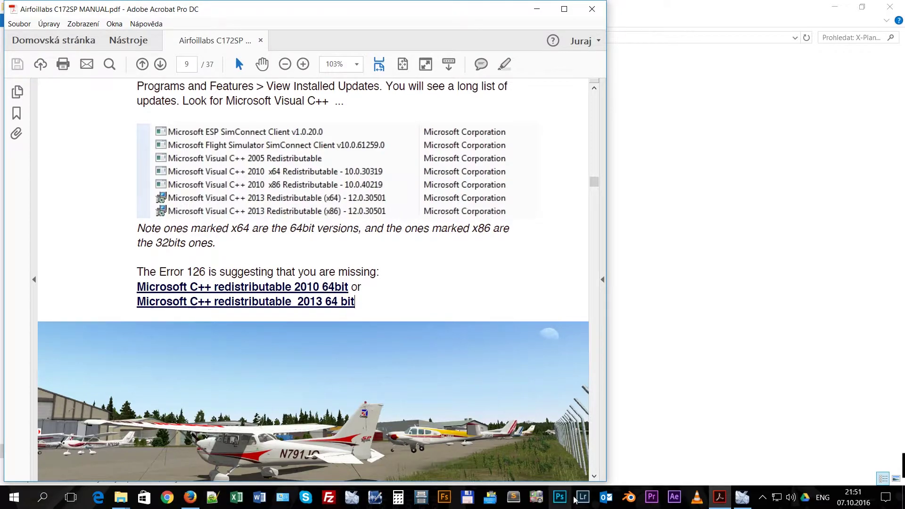
- After viewing the X-Plane cockpit, select the Airfoillabs C172SP 1.61 folder in Aircraft > General Aviation of the X-Plane 10 Beta folder
{"action": "left_click", "coordinate": [747, 499]}
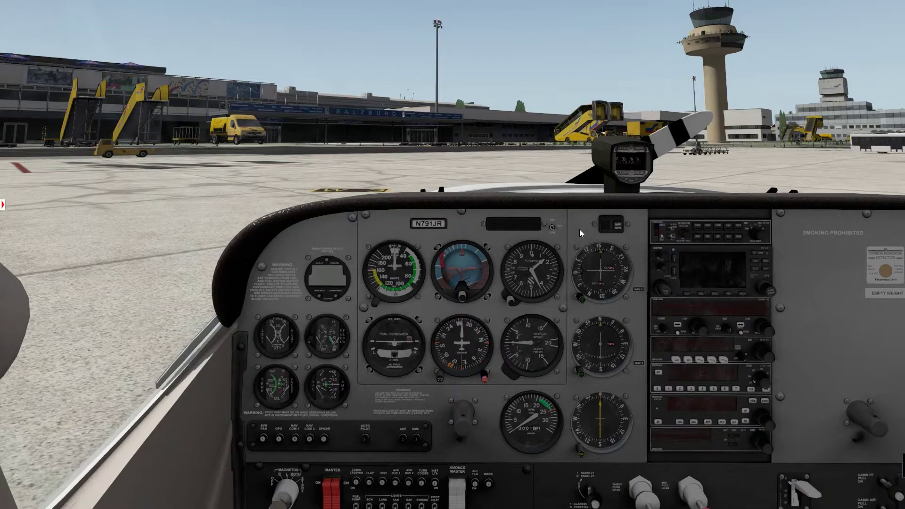
{"action": "key", "text": "alt+Tab"}
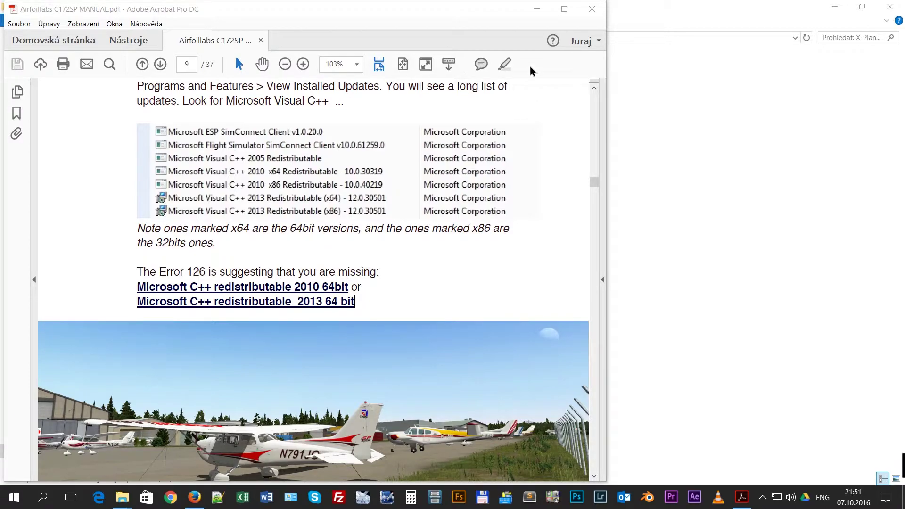
{"action": "left_click", "coordinate": [537, 11]}
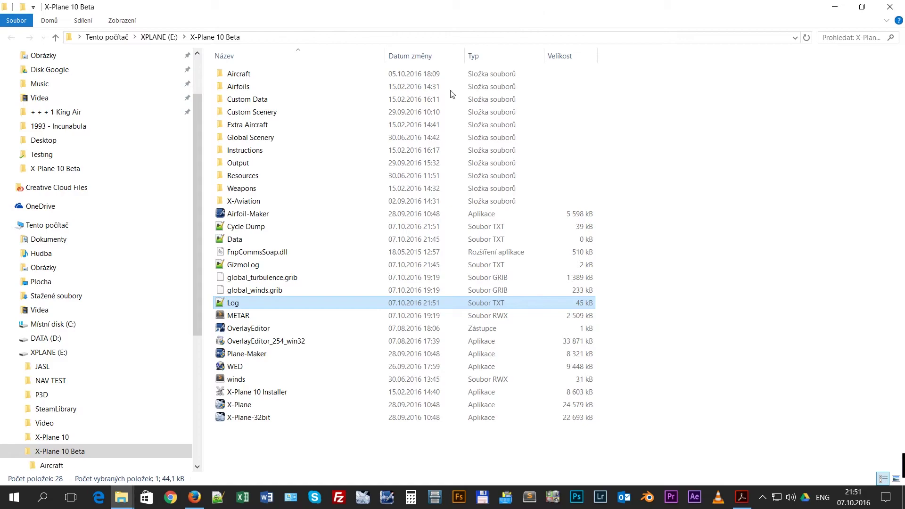
{"action": "double_click", "coordinate": [293, 77]}
{"action": "double_click", "coordinate": [293, 86]}
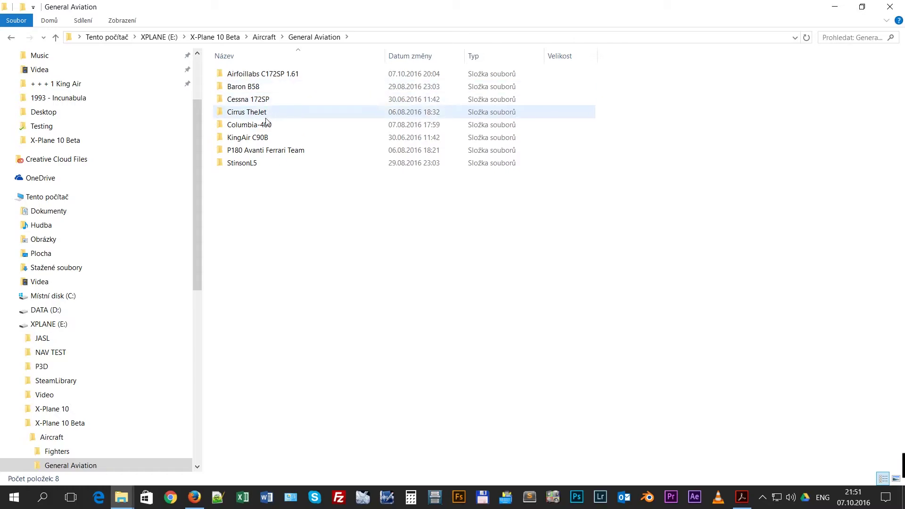
{"action": "left_click", "coordinate": [266, 80]}
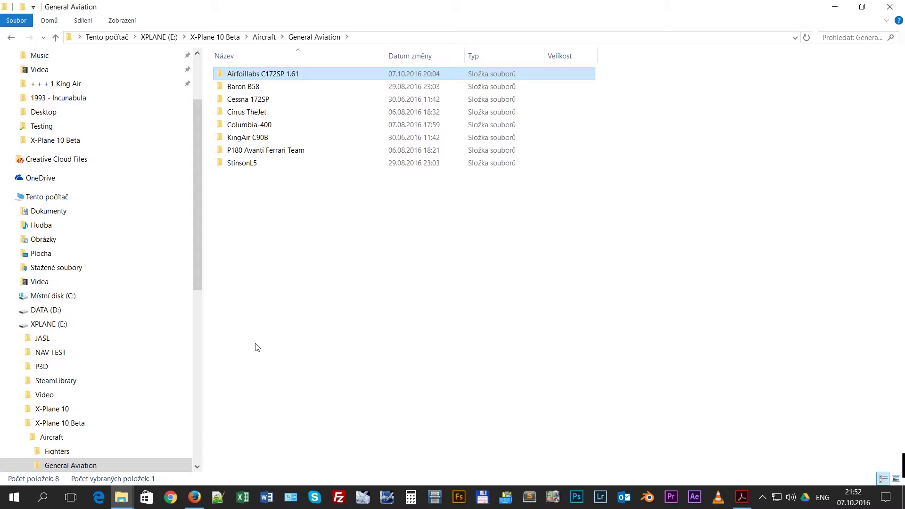
{"action": "left_click", "coordinate": [195, 498]}
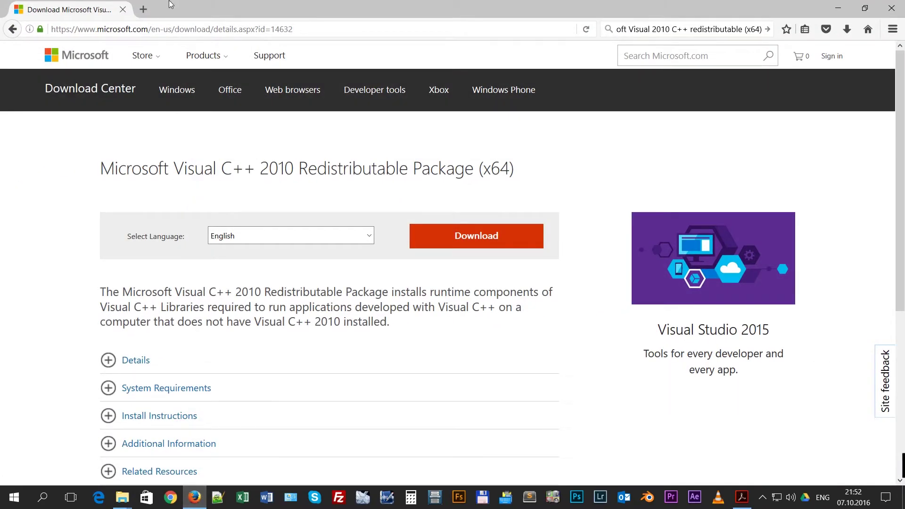
{"action": "left_click", "coordinate": [178, 28]}
{"action": "type", "text": "www.airfoillabs.com"}
{"action": "key", "text": "Return"}
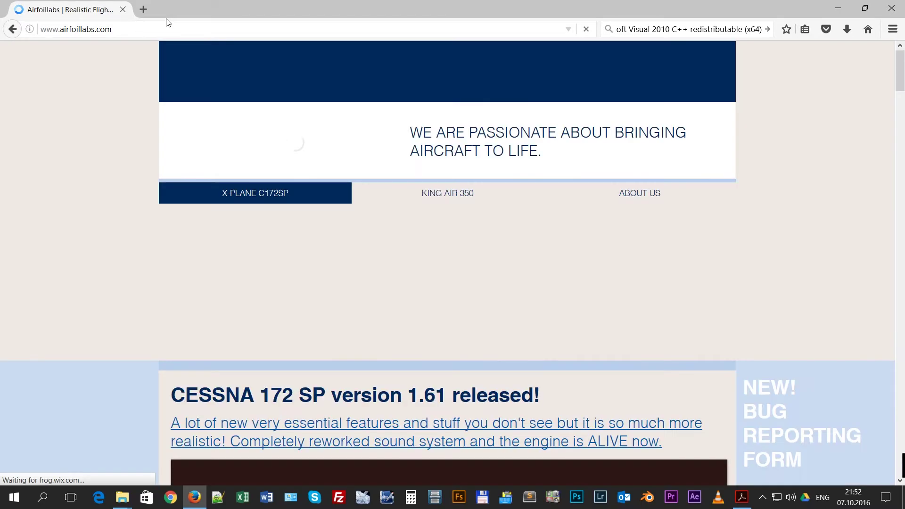
{"action": "mouse_move", "coordinate": [301, 194]}
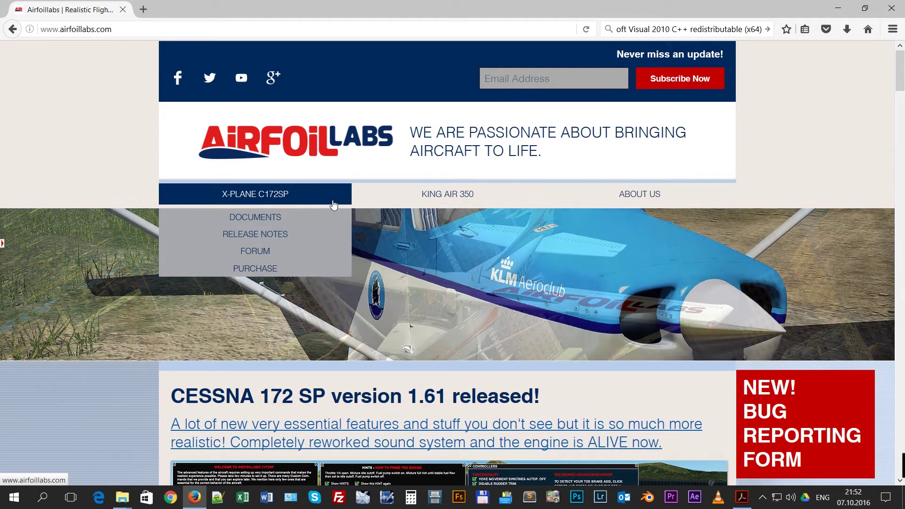
{"action": "mouse_move", "coordinate": [658, 199]}
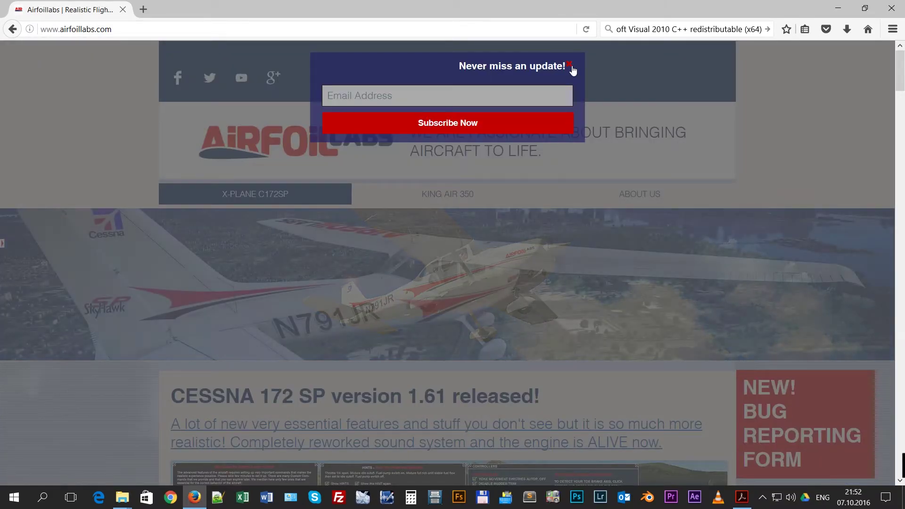
{"action": "left_click", "coordinate": [602, 142]}
{"action": "left_click", "coordinate": [642, 236]}
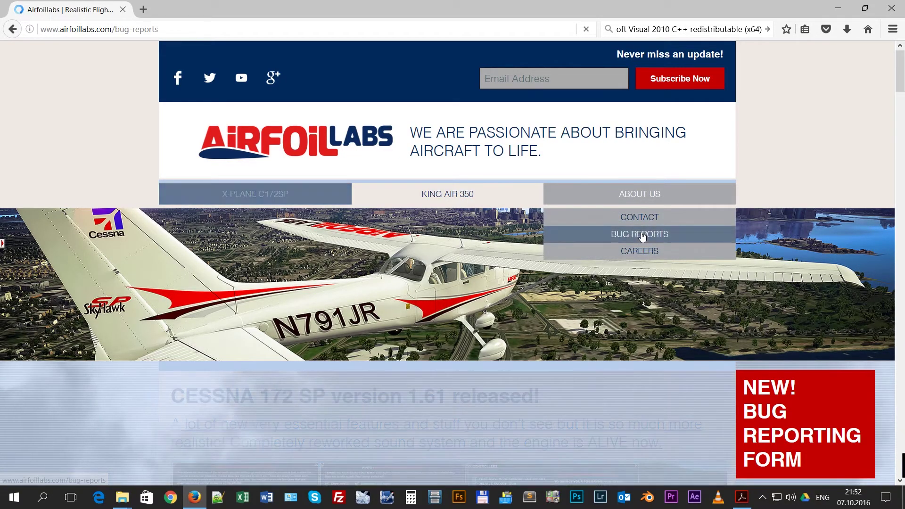
- Review the bug report form from the email address to the bug severity options, and highlight the placeholder in the Serial Number field
{"action": "scroll", "coordinate": [462, 372], "scroll_direction": "down", "scroll_amount": 10}
{"action": "scroll", "coordinate": [465, 367], "scroll_direction": "down", "scroll_amount": 6}
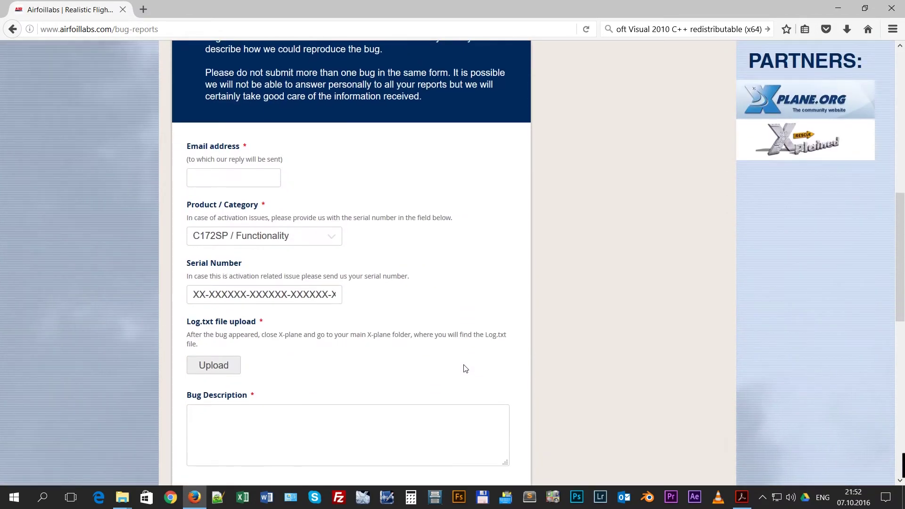
{"action": "scroll", "coordinate": [436, 330], "scroll_direction": "down", "scroll_amount": 4}
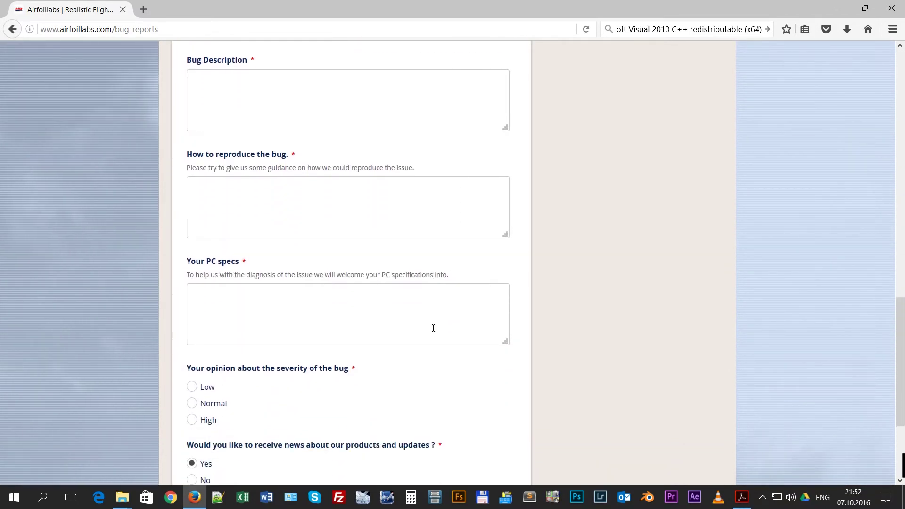
{"action": "scroll", "coordinate": [370, 304], "scroll_direction": "up", "scroll_amount": 3}
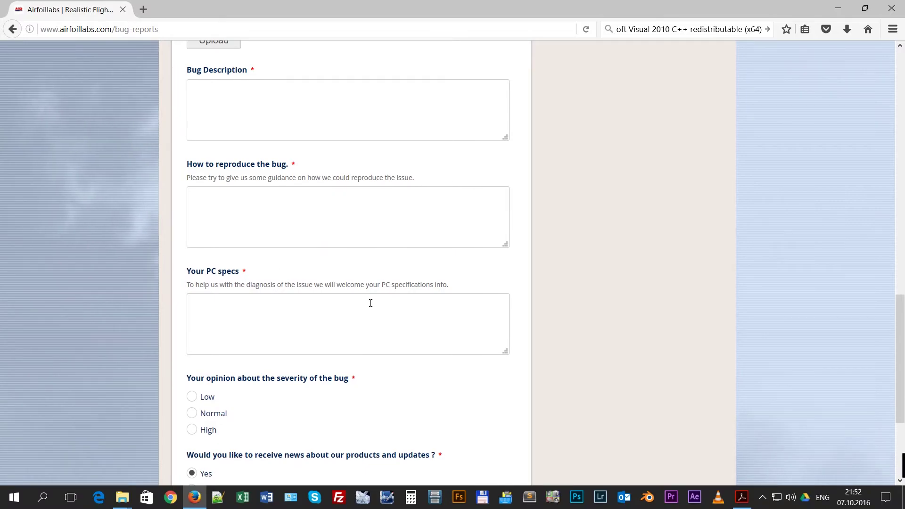
{"action": "scroll", "coordinate": [370, 304], "scroll_direction": "up", "scroll_amount": 12}
{"action": "scroll", "coordinate": [372, 307], "scroll_direction": "down", "scroll_amount": 6}
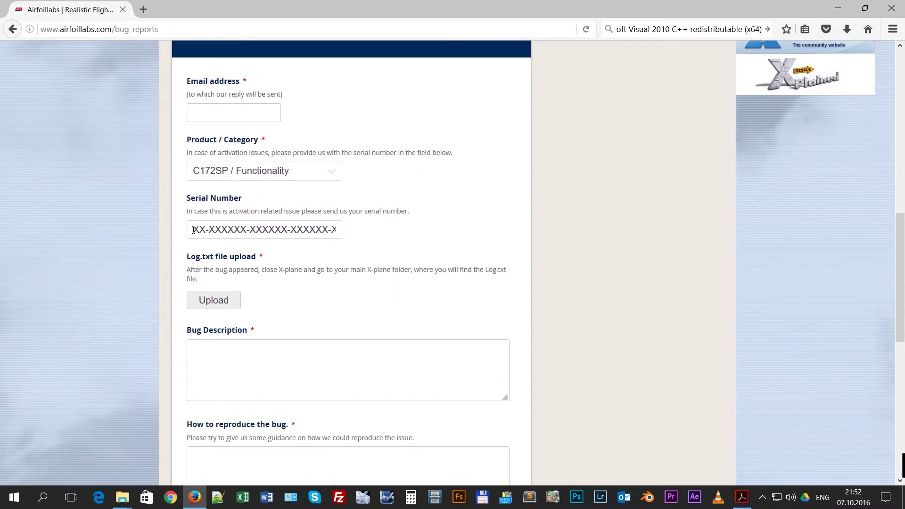
{"action": "left_click_drag", "start_coordinate": [194, 230], "coordinate": [396, 232]}
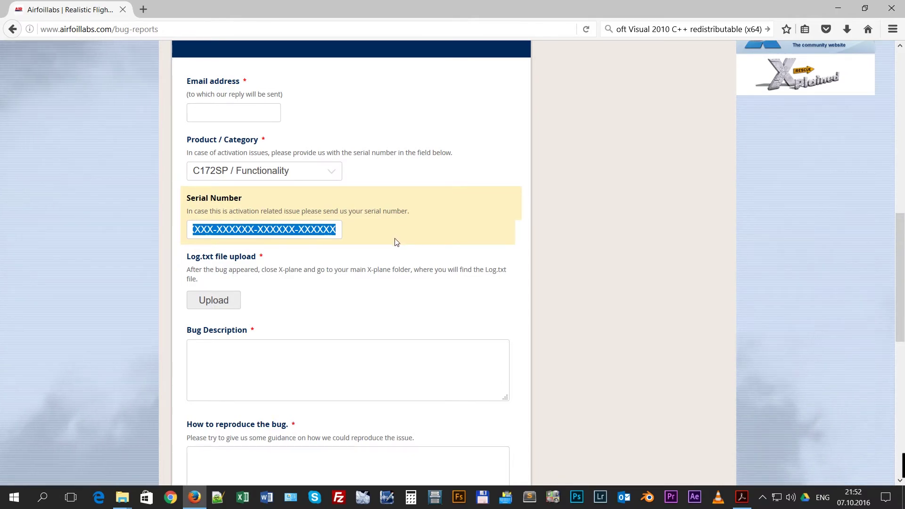
- Examine the form's Log.txt upload, Bug Description, How to reproduce the bug and Your PC specs fields
{"action": "scroll", "coordinate": [379, 265], "scroll_direction": "down", "scroll_amount": 5}
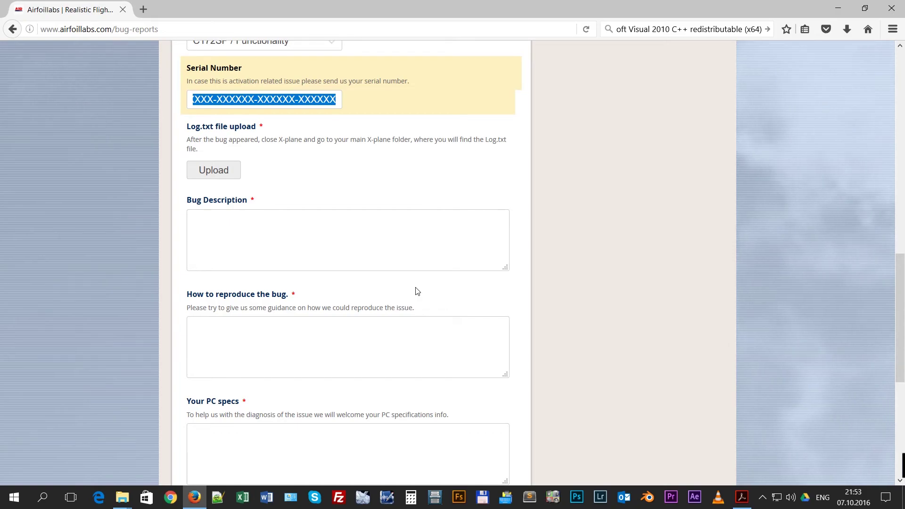
{"action": "scroll", "coordinate": [418, 290], "scroll_direction": "up", "scroll_amount": 8}
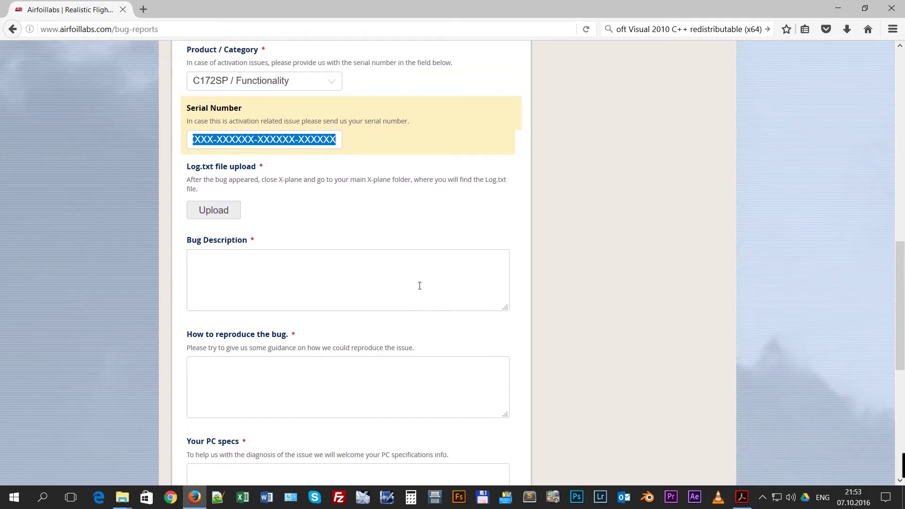
{"action": "scroll", "coordinate": [419, 288], "scroll_direction": "down", "scroll_amount": 2}
{"action": "scroll", "coordinate": [367, 339], "scroll_direction": "up", "scroll_amount": 4}
{"action": "scroll", "coordinate": [410, 397], "scroll_direction": "down", "scroll_amount": 7}
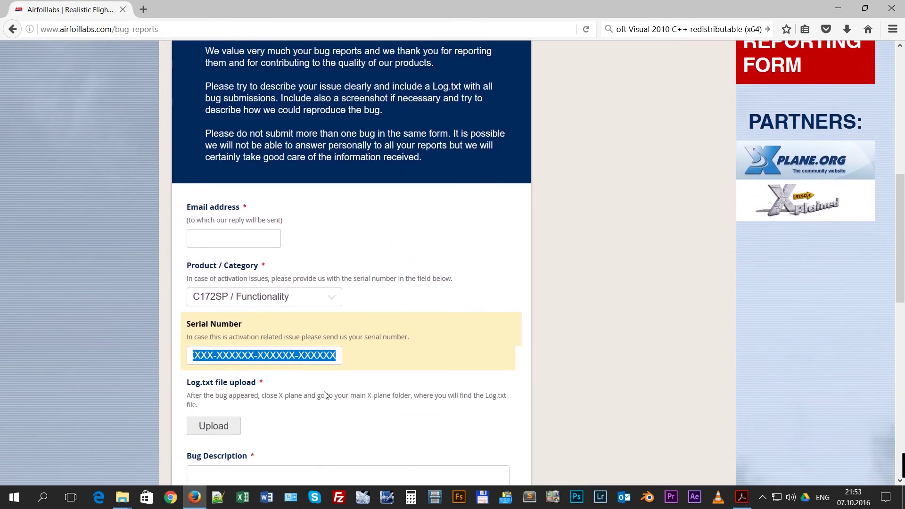
{"action": "scroll", "coordinate": [316, 396], "scroll_direction": "up", "scroll_amount": 3}
{"action": "scroll", "coordinate": [316, 395], "scroll_direction": "down", "scroll_amount": 15}
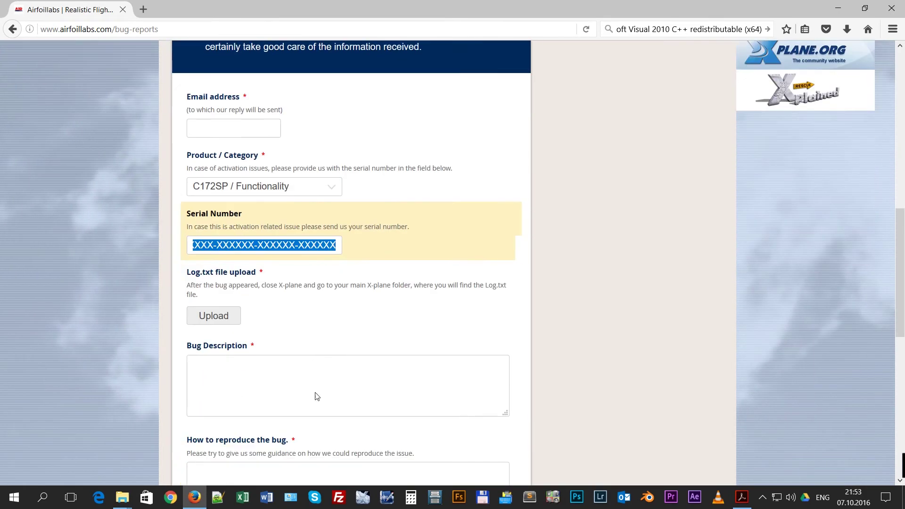
- Open the Contact page under About Us and view its message form
{"action": "scroll", "coordinate": [316, 392], "scroll_direction": "up", "scroll_amount": 3}
{"action": "scroll", "coordinate": [316, 392], "scroll_direction": "up", "scroll_amount": 12}
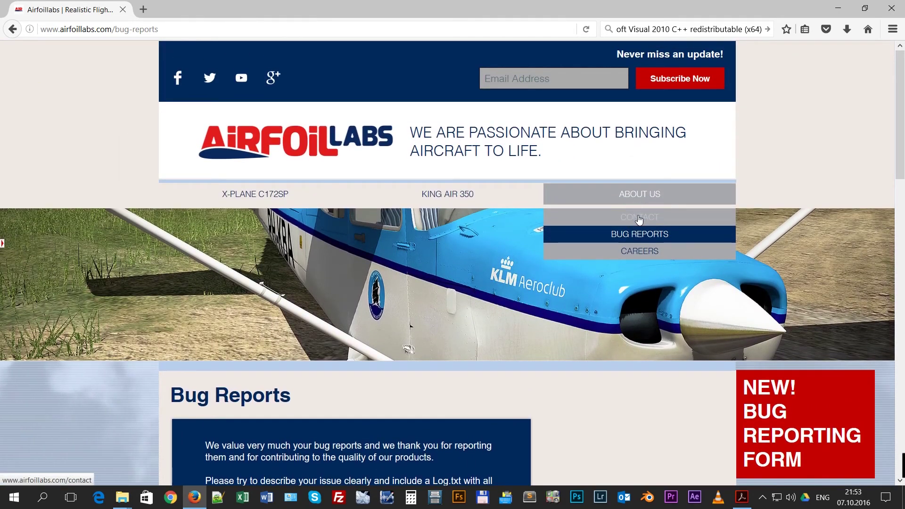
{"action": "left_click", "coordinate": [640, 220]}
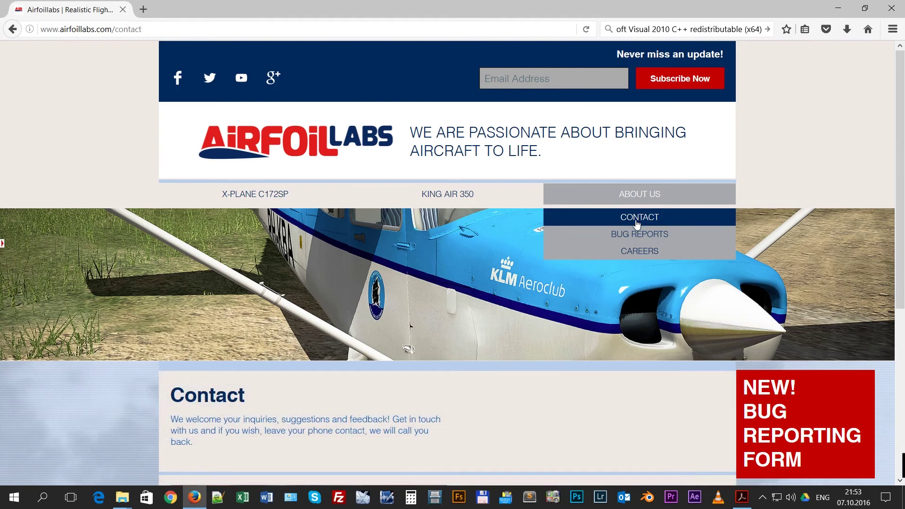
{"action": "scroll", "coordinate": [341, 440], "scroll_direction": "down", "scroll_amount": 4}
{"action": "scroll", "coordinate": [341, 440], "scroll_direction": "down", "scroll_amount": 2}
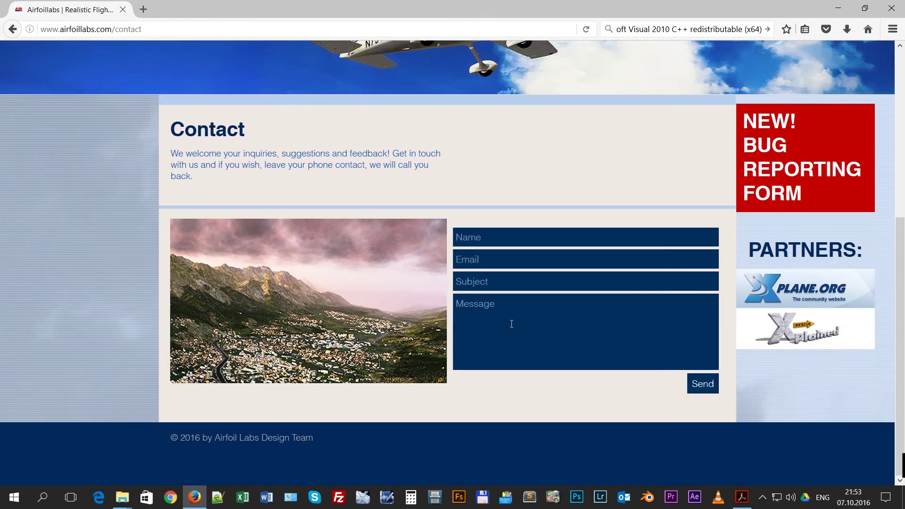